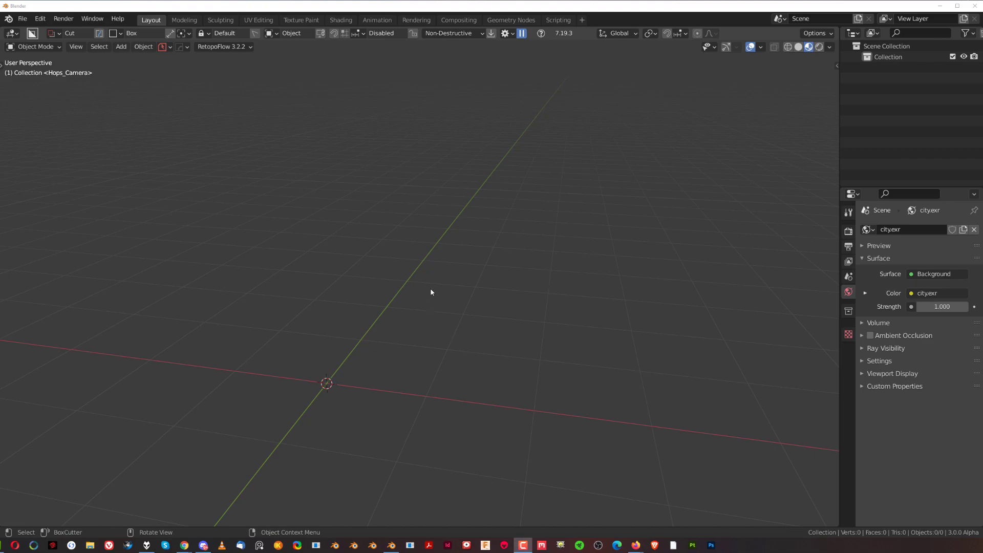
- Add a 2 m cube at the world origin and assign it a blank principled material
middle_click_drag(410, 271, 417, 237)
key("shift+a")
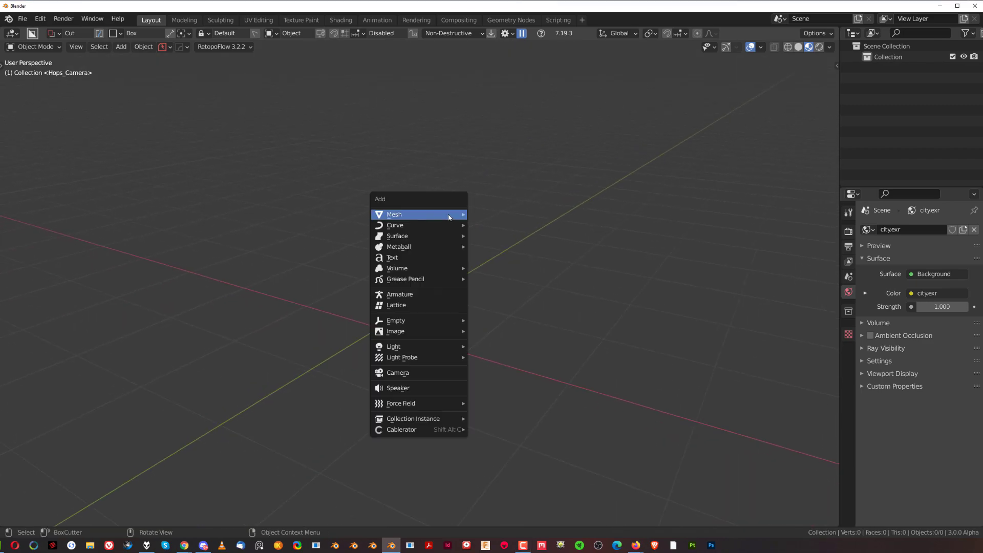
mouse_move(448, 217)
left_click(490, 251)
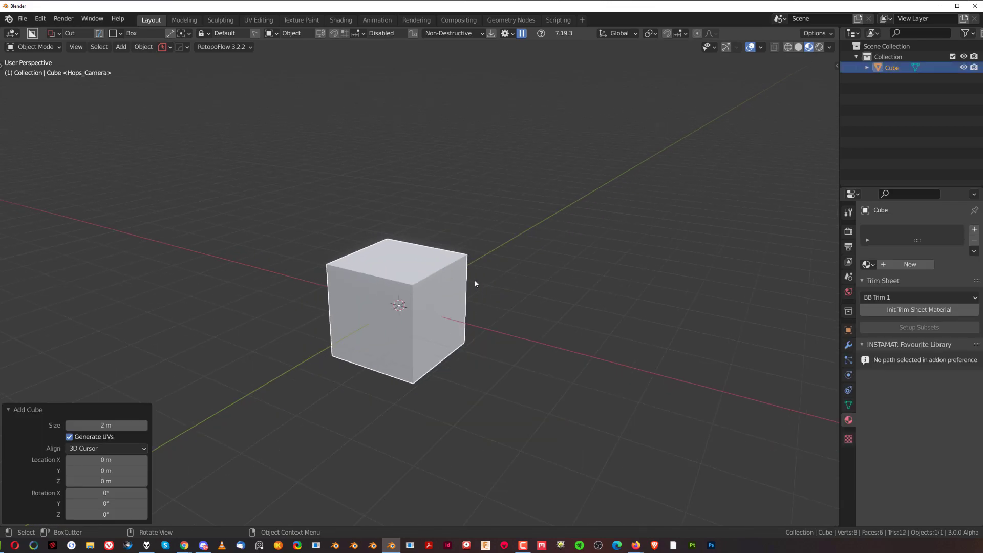
key("alt+m")
left_click(470, 248)
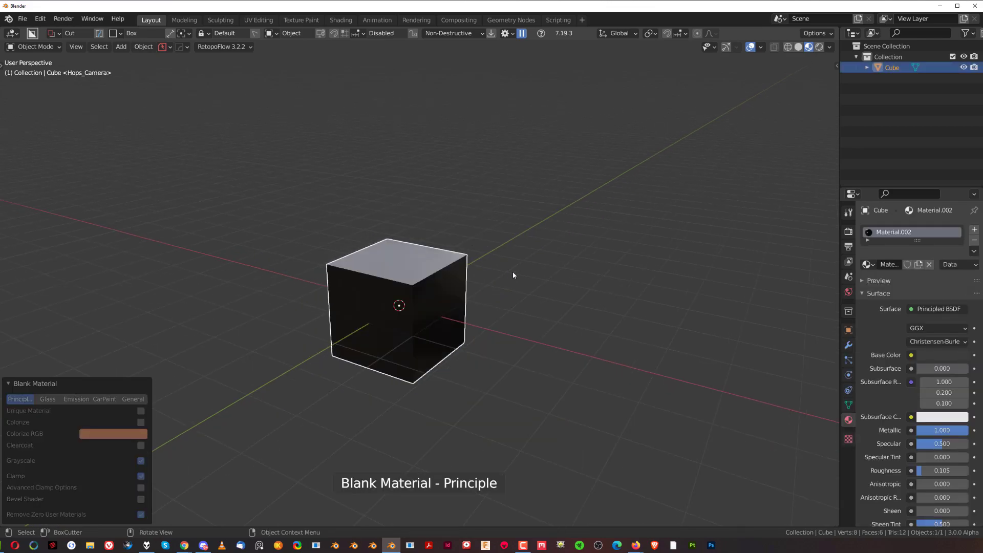
- Turn on the Screencast Keys display for the viewport
key("n")
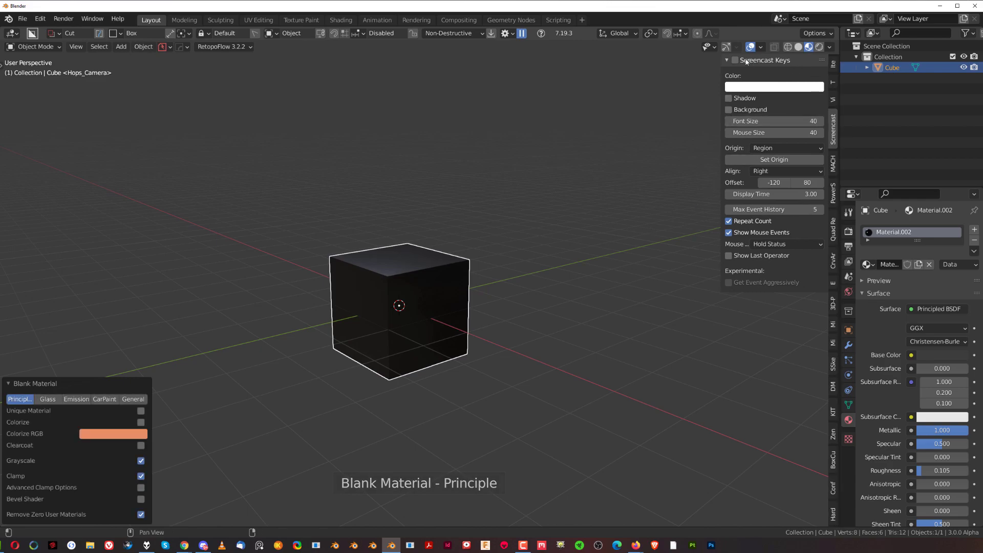
key("n")
middle_click_drag(533, 251, 437, 260)
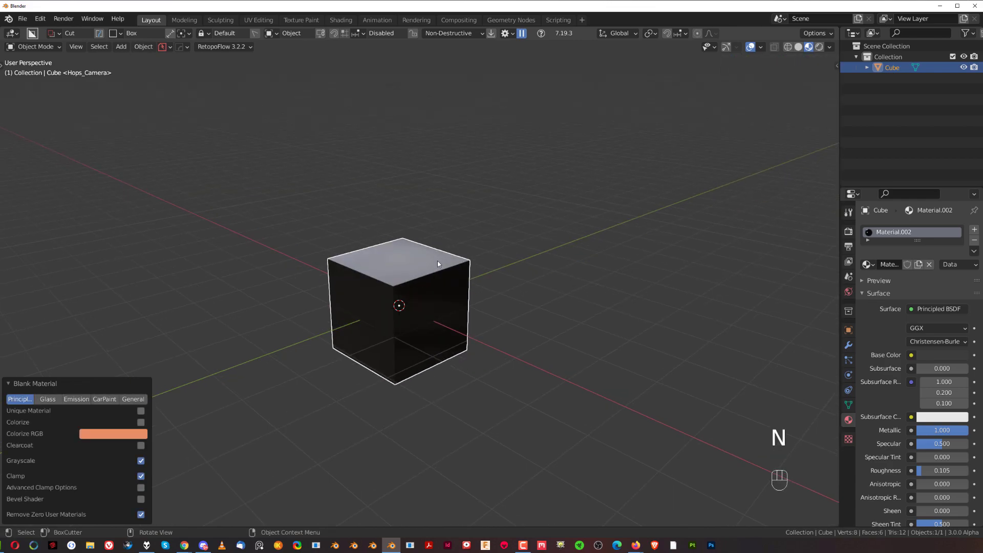
- Replace the cube's material with another randomly generated blank principled material
key("alt+m")
left_click(438, 233)
scroll(450, 249, "up", 3)
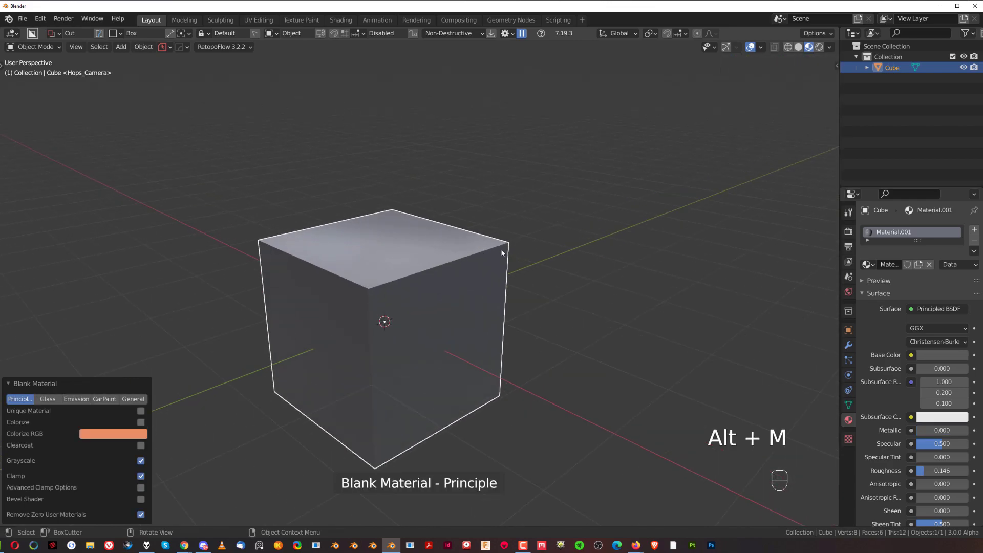
- Duplicate the cube and place the copy about 2.4 m along X, 3.2 m along Y and 1.2 m along Z
scroll(486, 266, "down", 5)
key("shift+d")
left_click(561, 248)
middle_click_drag(561, 248, 382, 266)
middle_click_drag(544, 242, 524, 256, "shift")
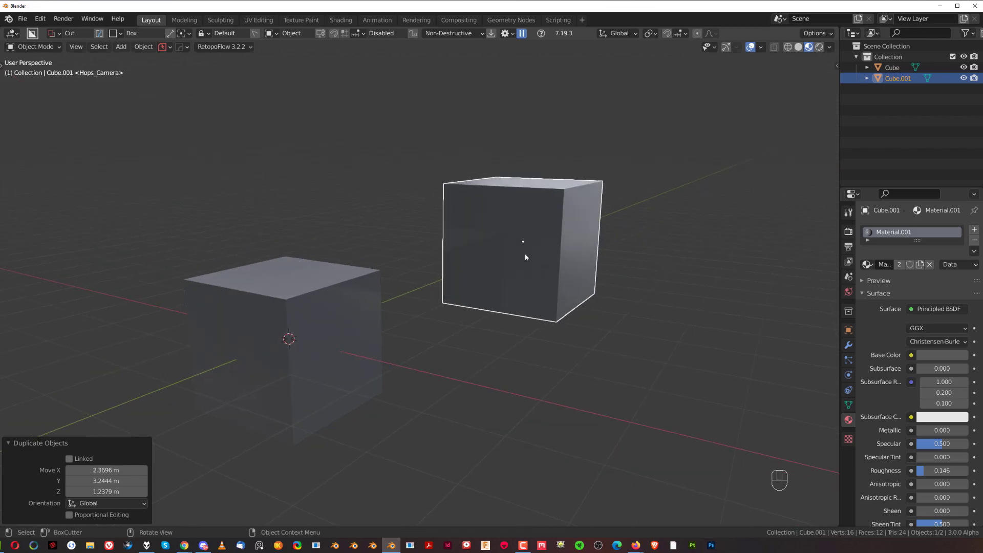
- Examine the duplicated cube's Principled BSDF settings and compare how the material looks on both cubes
scroll(921, 416, "down", 1)
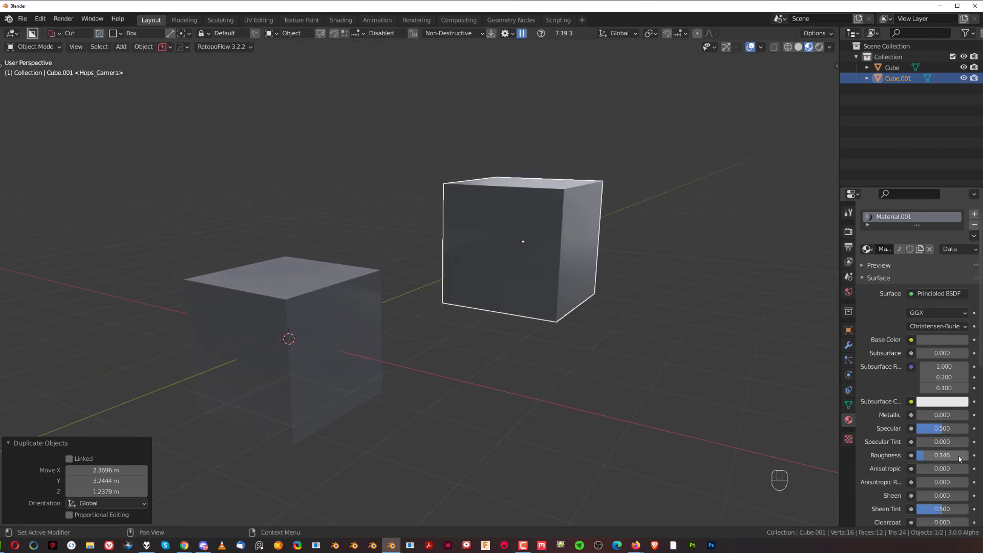
scroll(957, 457, "down", 4)
scroll(939, 440, "down", 3)
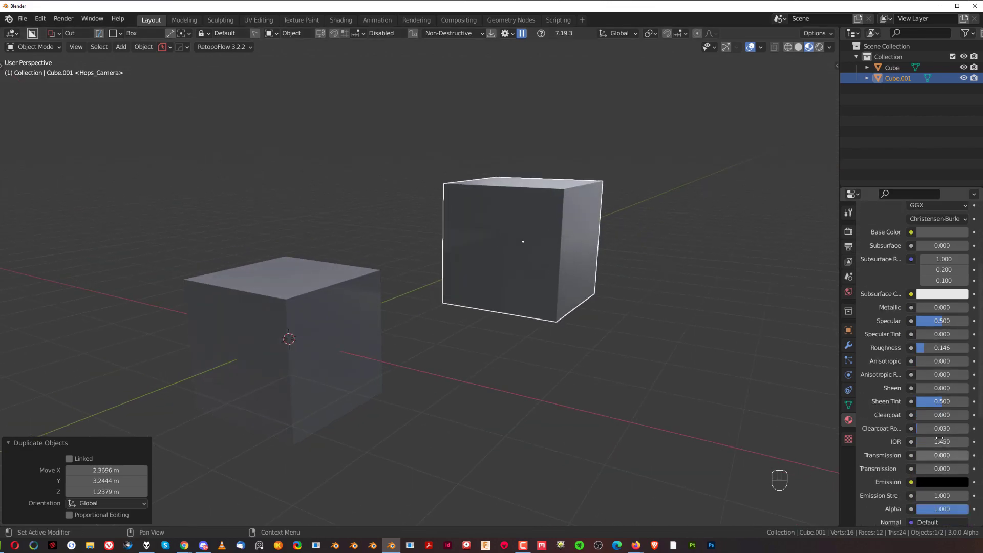
scroll(933, 429, "up", 8)
middle_click_drag(576, 308, 517, 328)
scroll(465, 241, "up", 3)
middle_click_drag(486, 248, 514, 248)
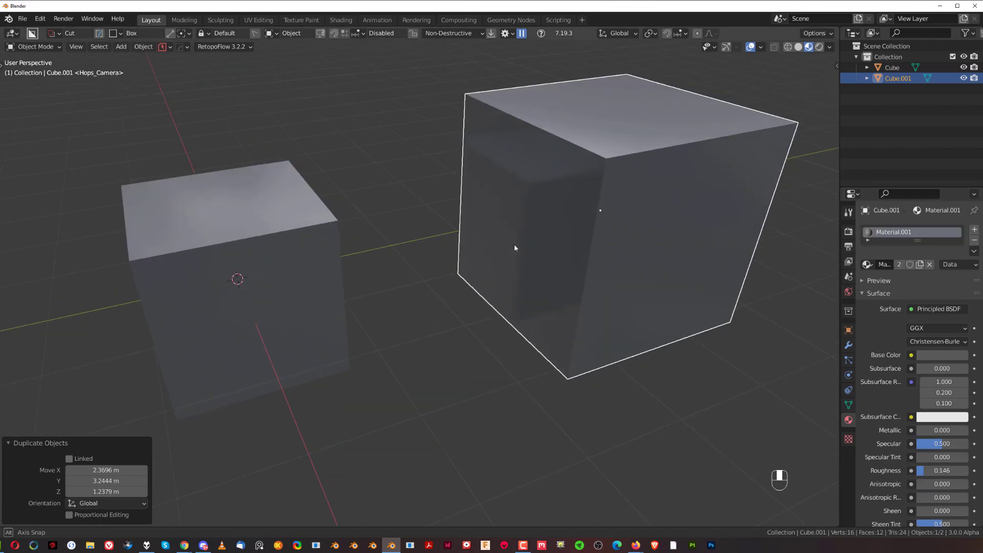
scroll(514, 248, "down", 3)
- Try a lighter, tinted base color on the material shared by both cubes, and undo the change
left_click(942, 354)
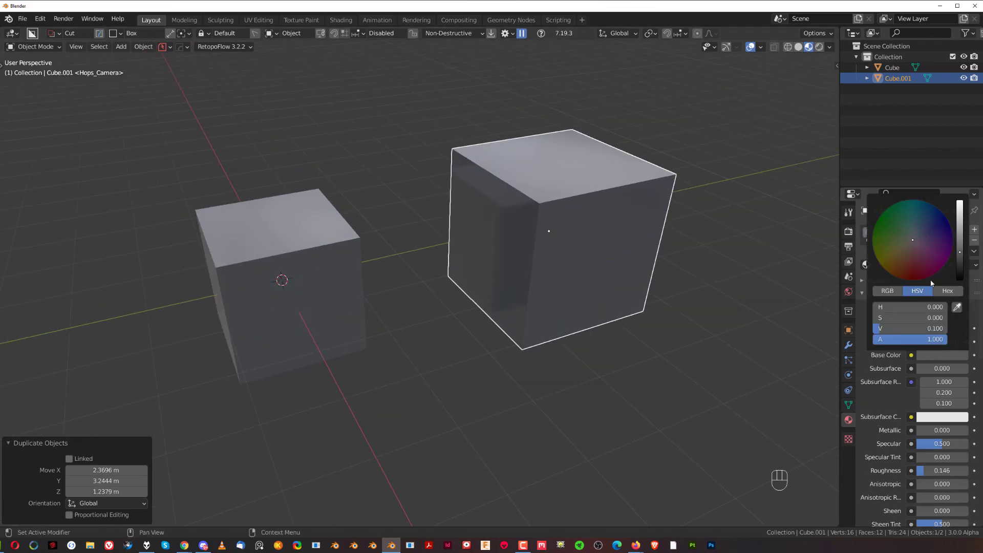
left_click_drag(960, 231, 960, 224)
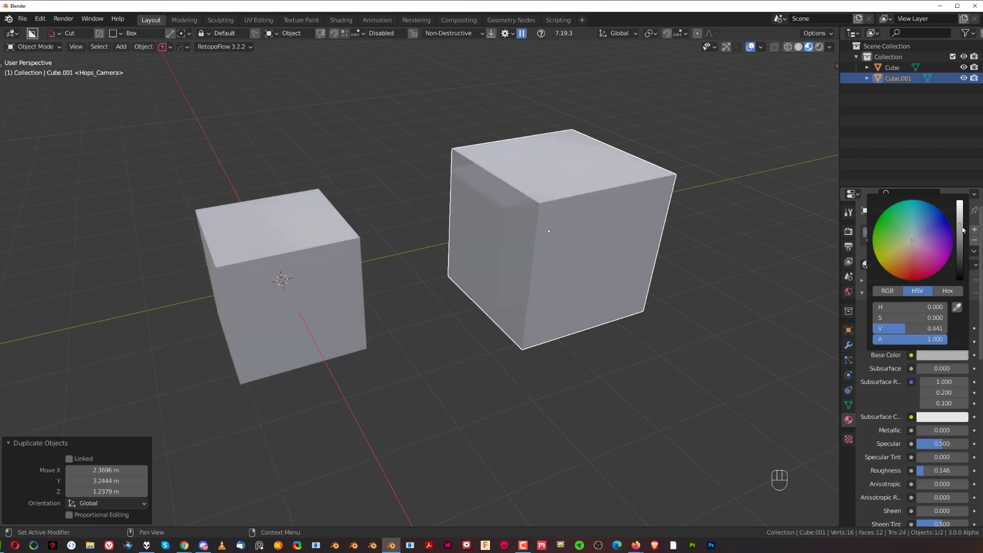
left_click_drag(921, 256, 942, 224)
mouse_move(571, 195)
middle_mouse_down()
mouse_move(578, 195)
mouse_move(533, 201)
mouse_move(567, 188)
middle_mouse_up()
key("ctrl+z")
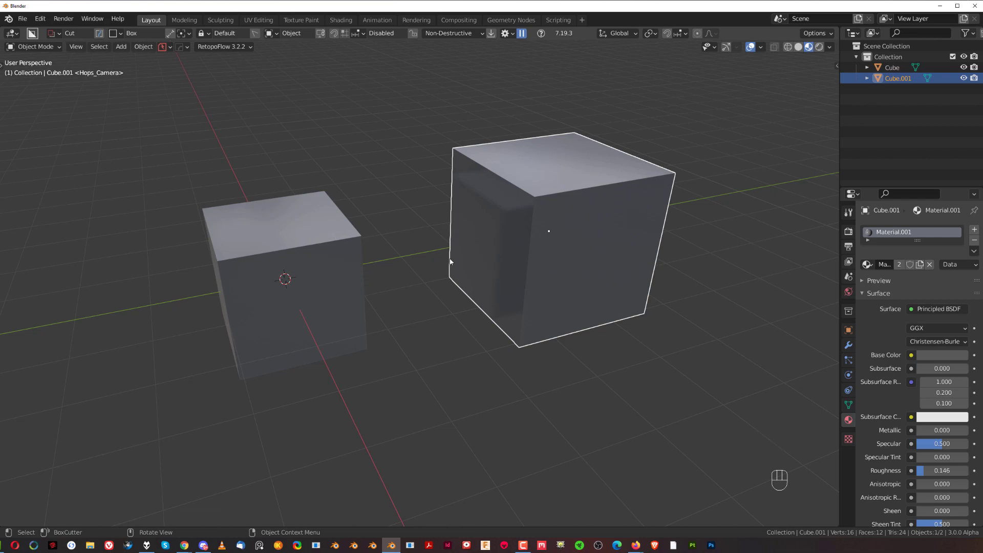
- Make the duplicated cube's material a single-user copy and darken its base color to near black
middle_click_drag(366, 258, 360, 263)
left_click(311, 245)
left_click(455, 267)
middle_click_drag(455, 267, 405, 276, "shift")
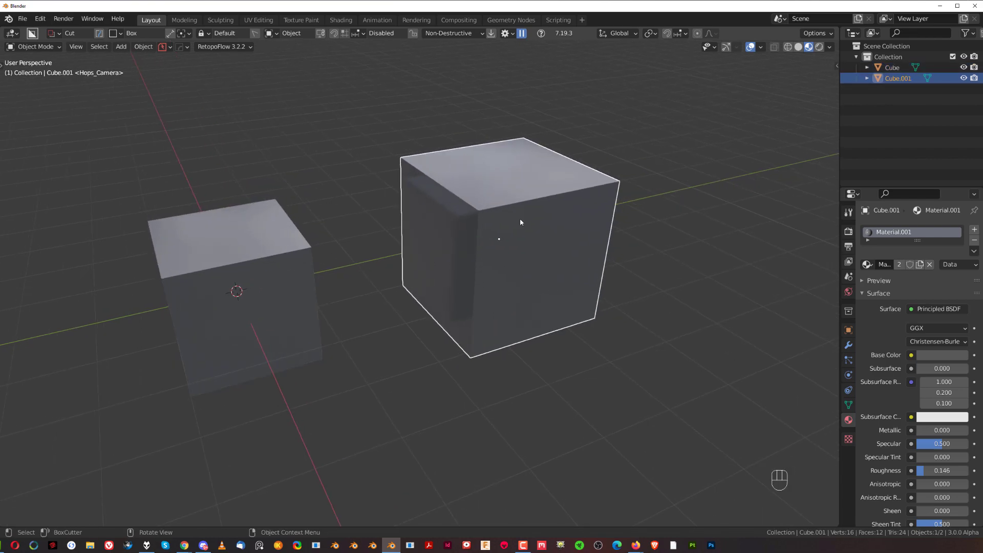
middle_click_drag(520, 222, 559, 265, "shift")
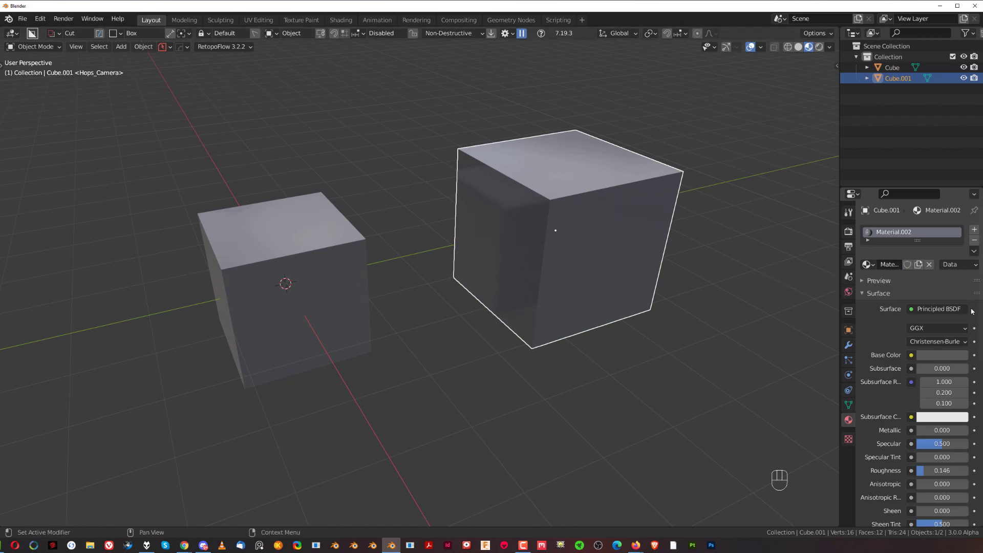
left_click(943, 354)
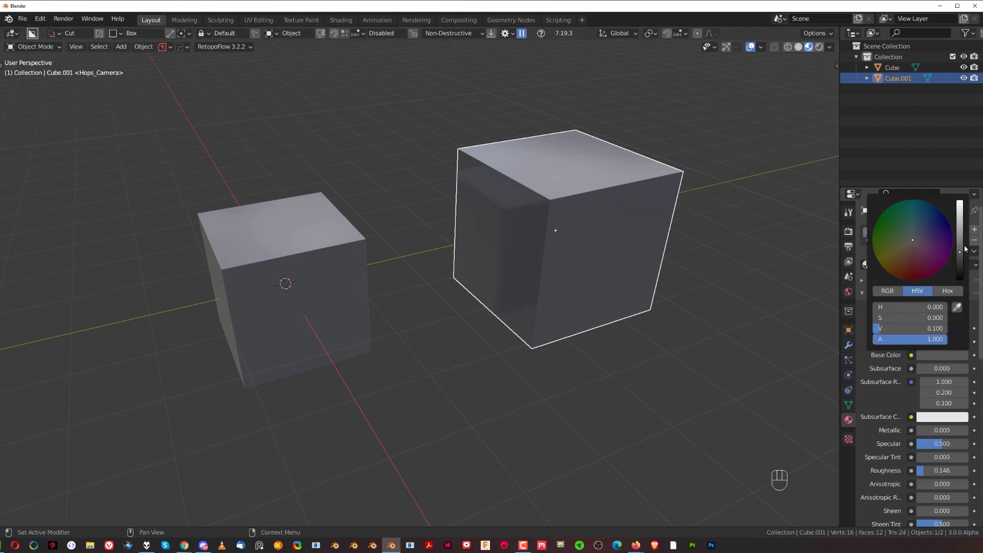
left_click_drag(961, 254, 960, 271)
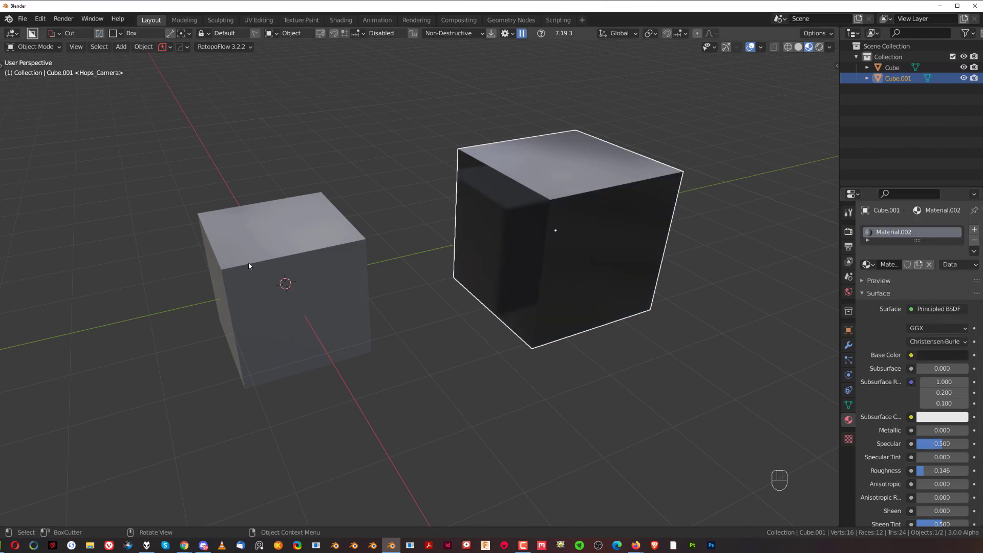
- Compare the two differently colored cubes and delete both from the scene
middle_click_drag(375, 265, 404, 274)
scroll(441, 256, "down", 2)
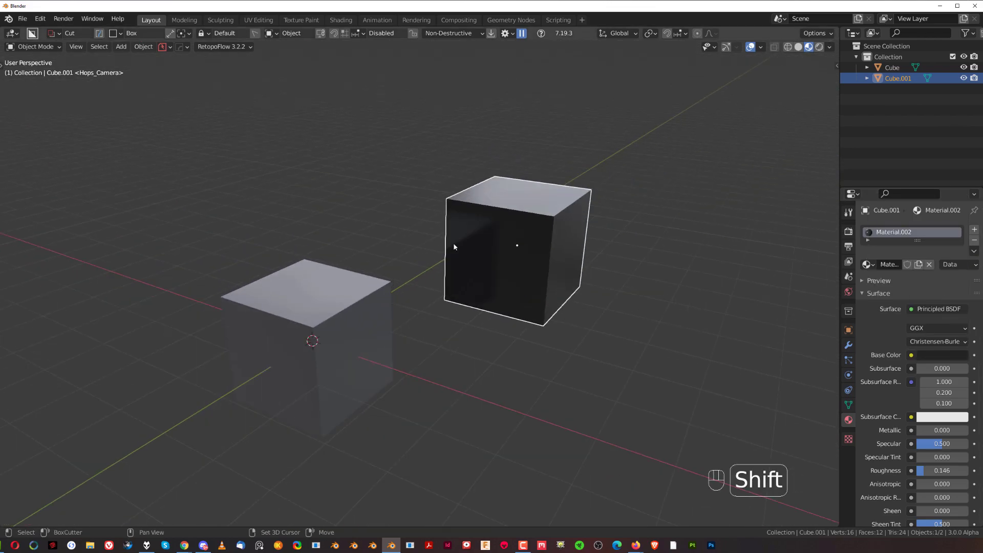
middle_click_drag(454, 248, 548, 211, "shift")
scroll(500, 259, "up", 2)
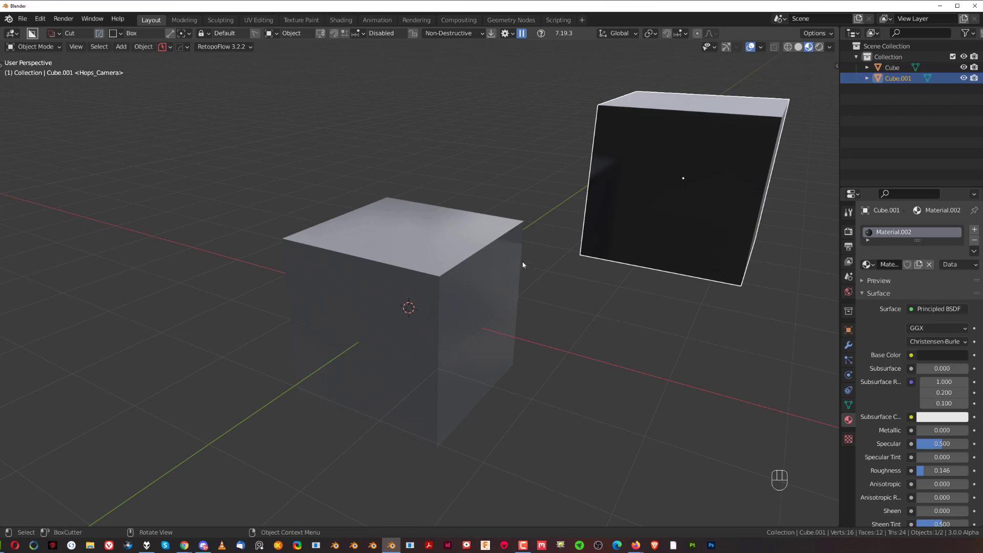
scroll(522, 263, "down", 3)
middle_click_drag(522, 263, 524, 222)
key("a")
key("x")
left_click(518, 222)
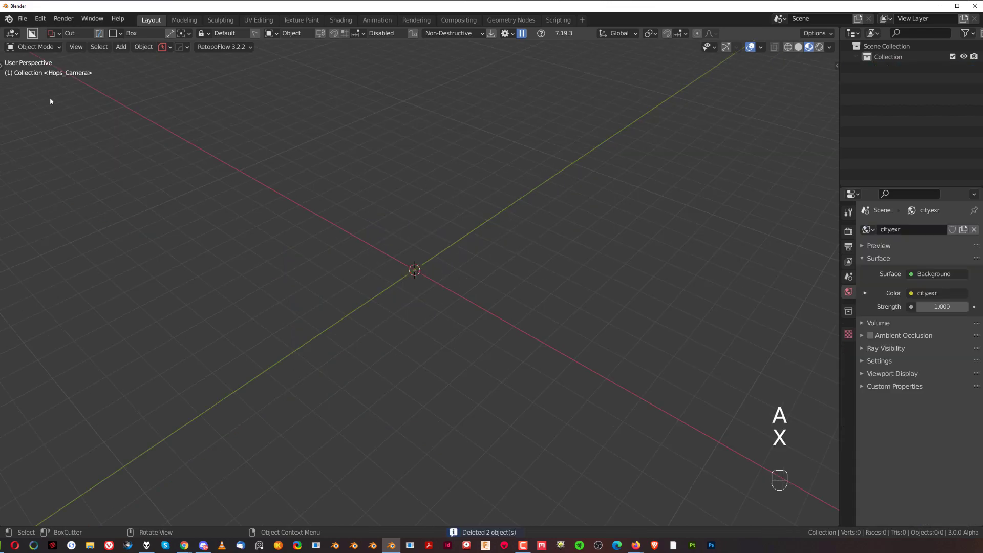
- Start a new file without saving the changes to untitled.blend
left_click(22, 19)
mouse_move(40, 35)
left_click(141, 31)
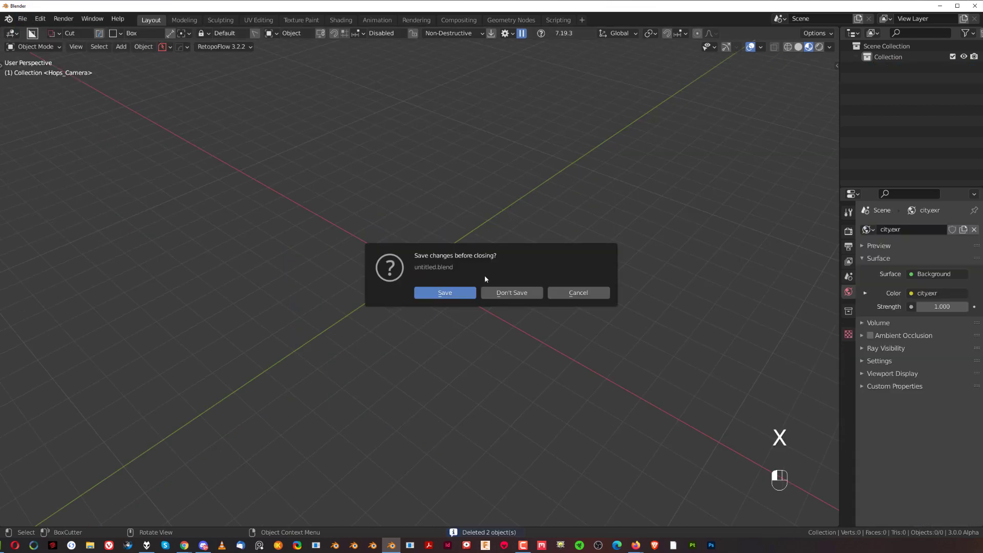
left_click(512, 292)
- Add a 2 m cube at the world origin of the new file and turn on the Screencast Keys display
key("shift+a")
mouse_move(490, 271)
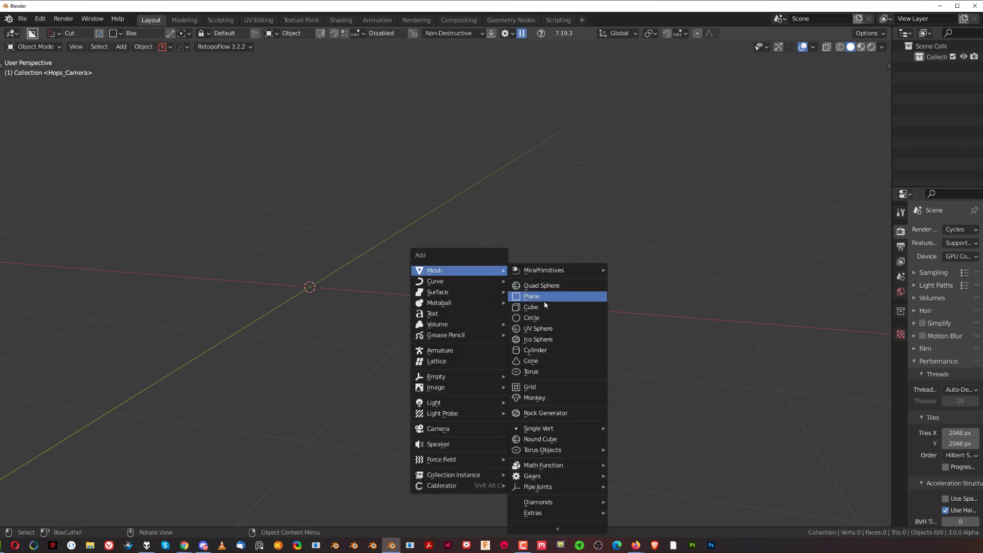
left_click(545, 306)
key("n")
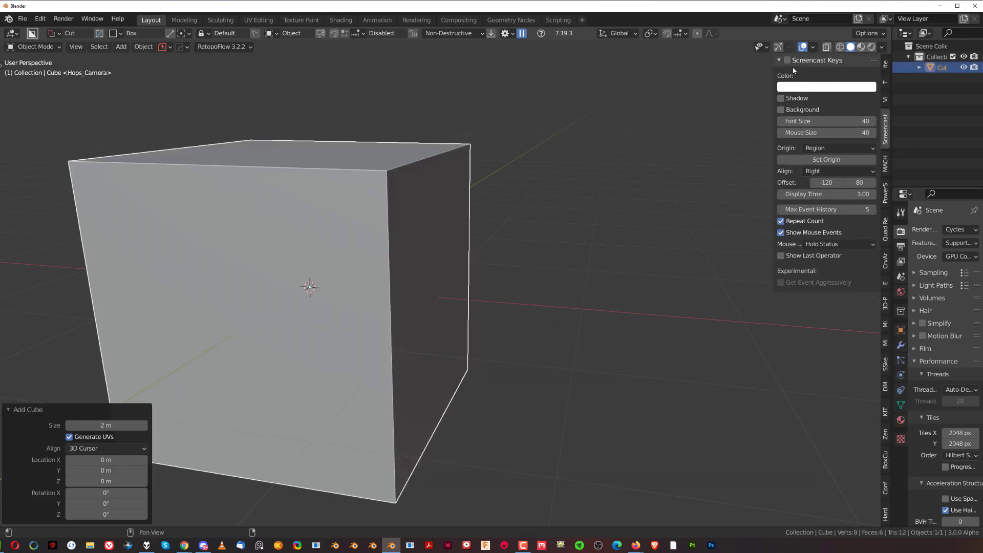
key("n")
- Assign a blank principled material to the new cube
scroll(469, 228, "down", 4)
middle_click_drag(469, 207, 415, 224)
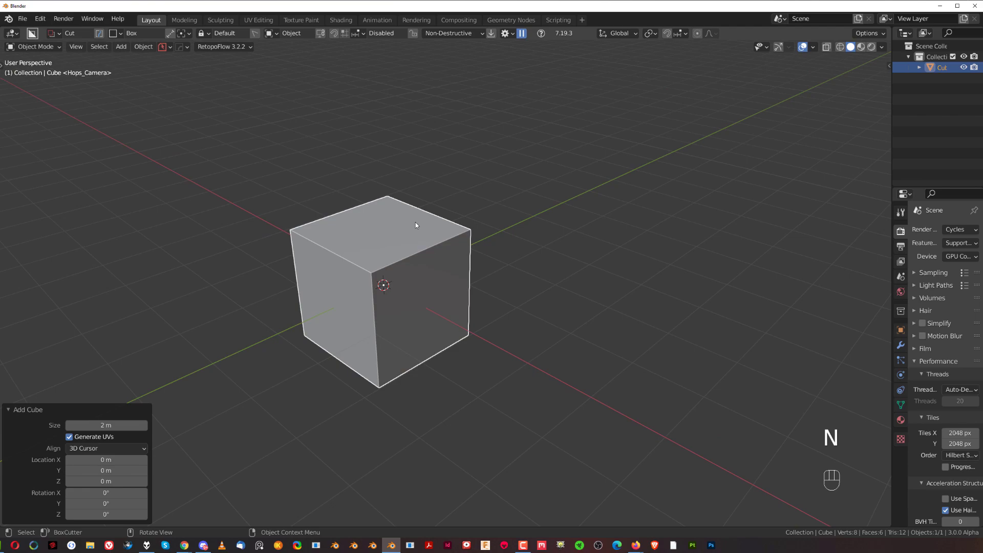
key("alt+m")
left_click(419, 212)
scroll(442, 234, "up", 1)
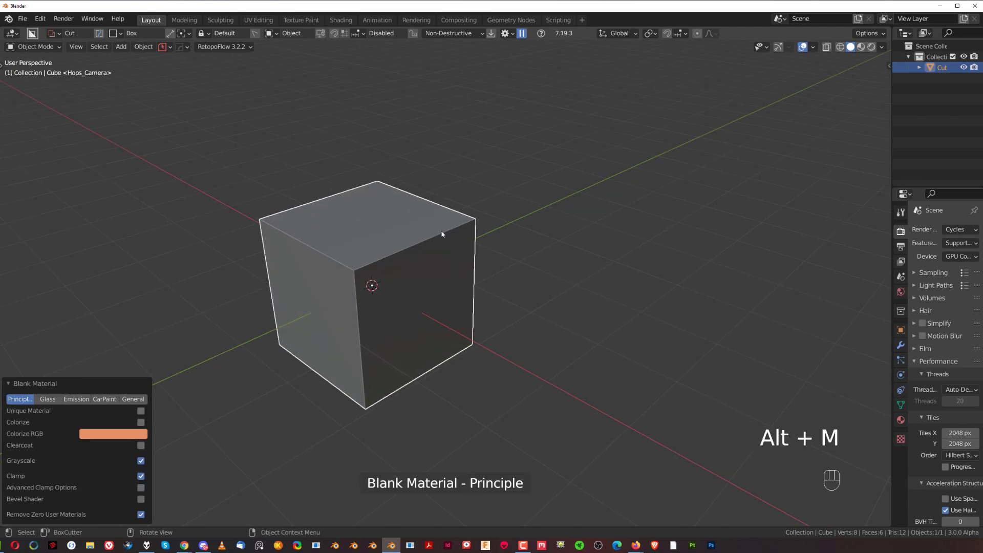
middle_click_drag(443, 234, 523, 216, "shift")
- Show the cube's material properties, widen the properties area for readability, and check the list of existing materials
left_click(900, 420)
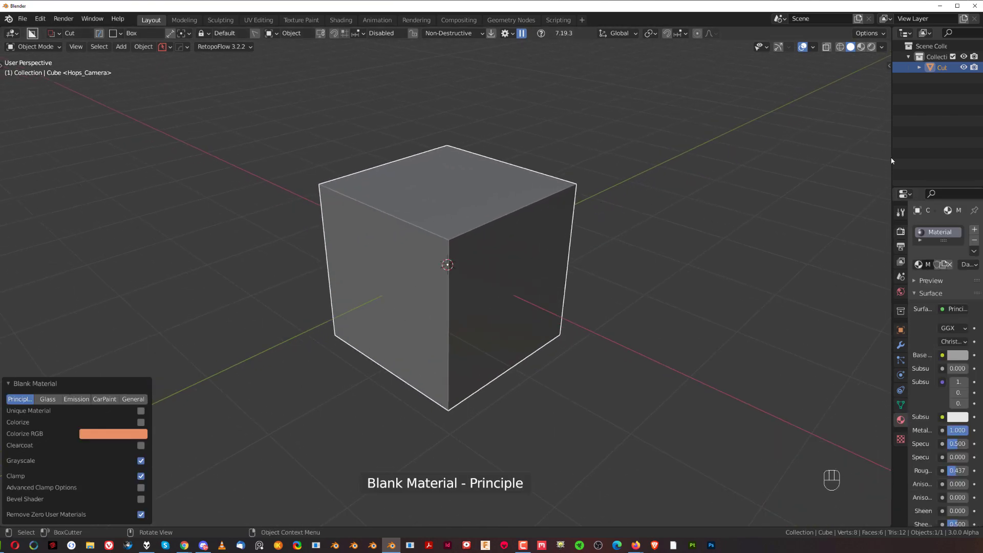
left_click_drag(891, 161, 788, 158)
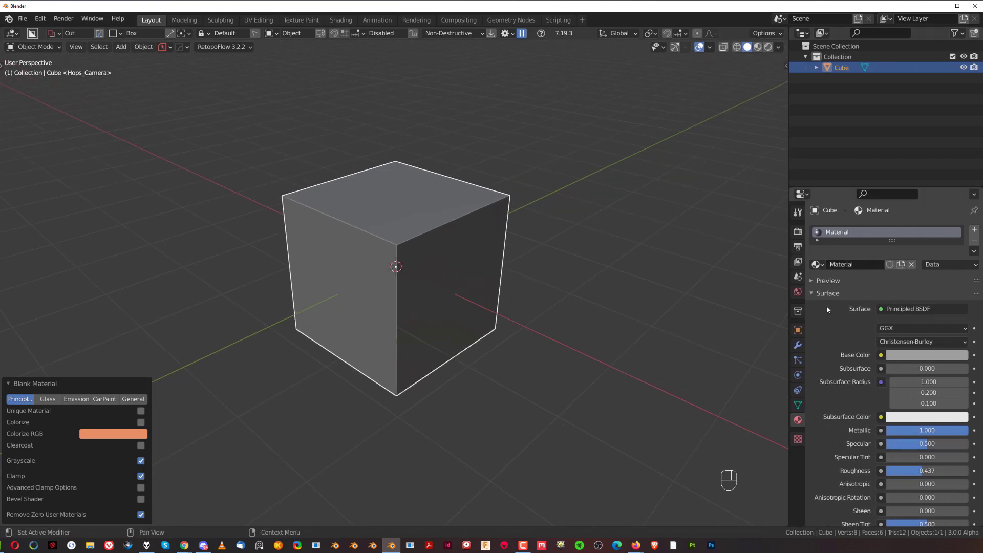
left_click(817, 264)
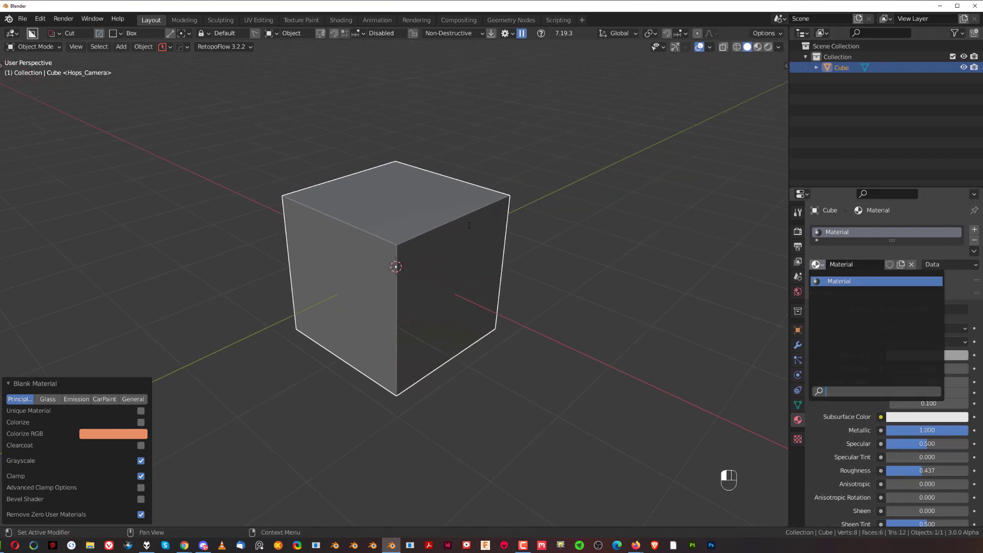
left_click(680, 213)
- Try adding an empty second material slot with a loop of cube faces selected in Edit Mode, and undo it
middle_click_drag(492, 238, 457, 222)
key("Tab")
left_click(431, 252, "alt")
left_click(974, 231)
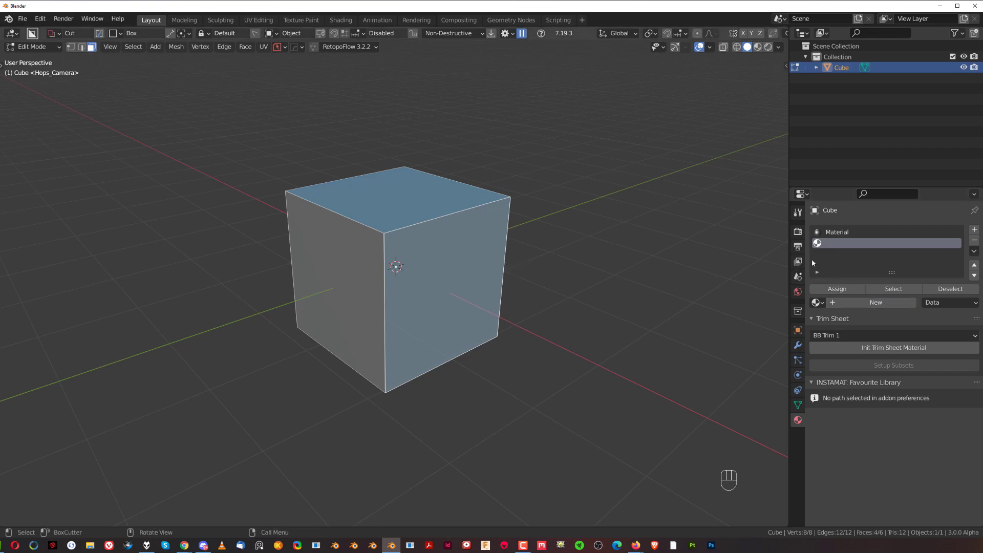
key("ctrl+z")
key("Tab")
key("ctrl+z")
- In Edit Mode, select a loop of faces around the cube, apply a HardOps blank material to them, and deselect the faces
key("Tab")
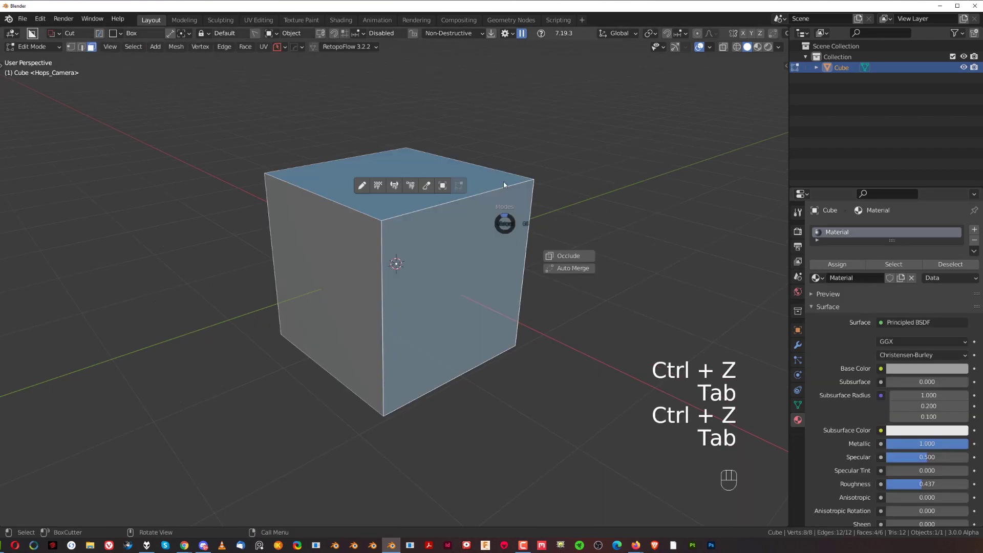
key("Tab")
key("Tab")
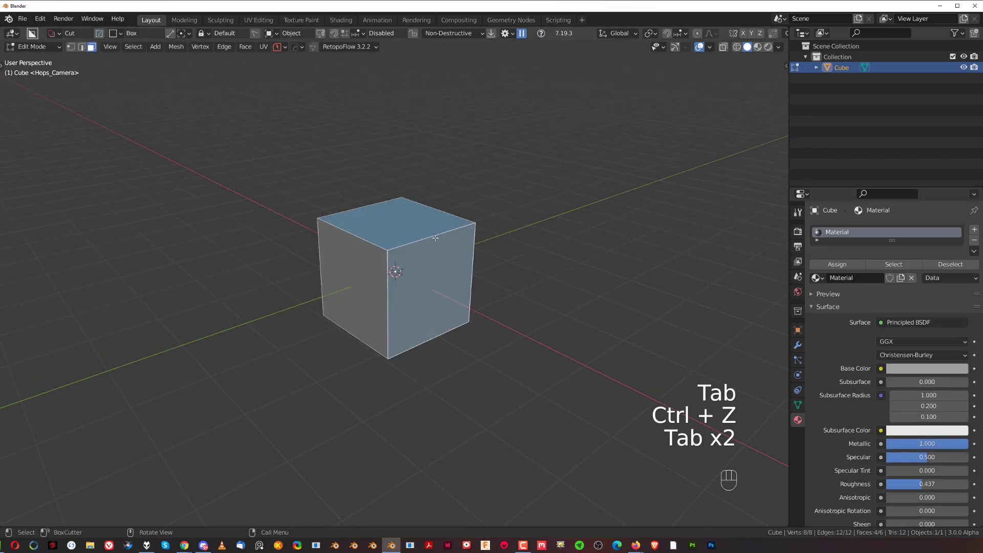
left_click(435, 237, "alt")
key("q")
mouse_move(443, 239)
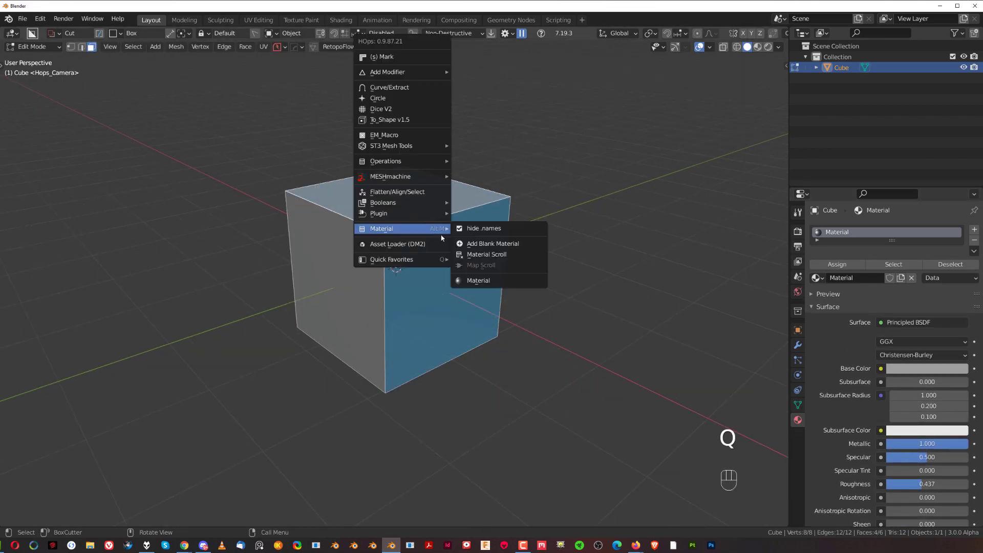
left_click(476, 244)
mouse_move(490, 232)
middle_mouse_down()
mouse_move(478, 223)
mouse_move(416, 282)
mouse_move(500, 203)
mouse_move(452, 272)
mouse_move(499, 247)
middle_mouse_up()
left_click(585, 223)
- Darken the base color of the cube's second material, Material.001
scroll(673, 270, "up", 5)
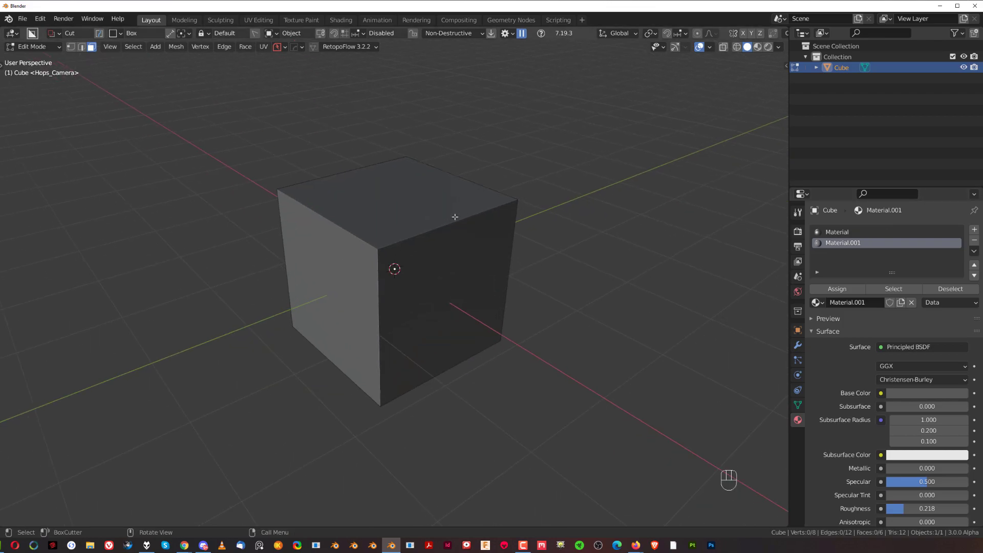
left_click(929, 392)
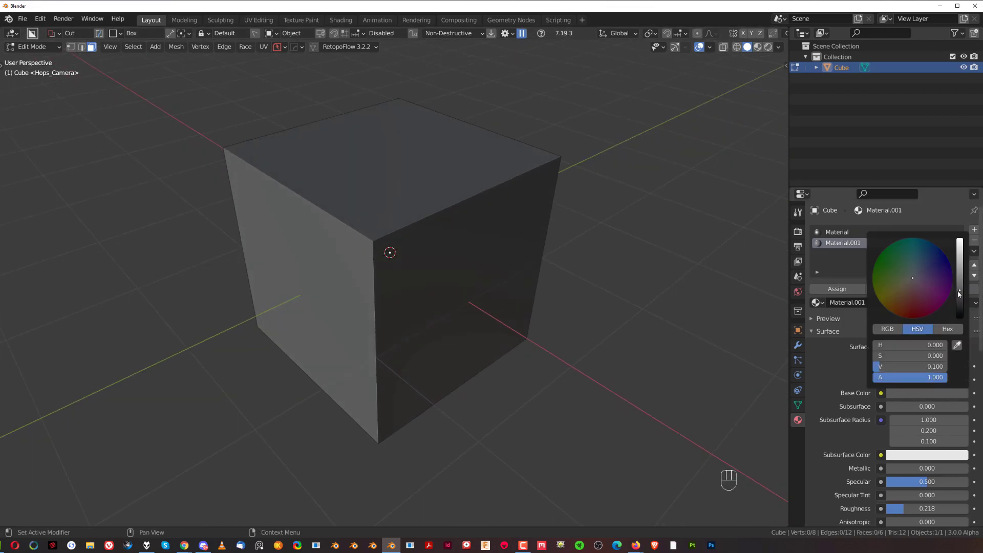
mouse_move(959, 293)
left_mouse_down()
mouse_move(959, 256)
mouse_move(959, 291)
left_mouse_up()
key("Tab")
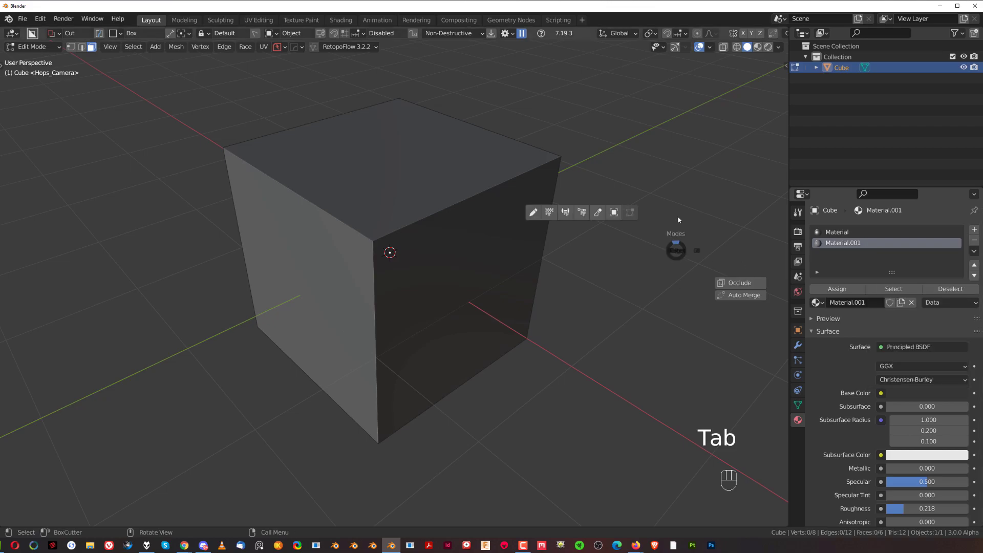
- Show the scene in material preview and set Material.001's base color to dark blue (hue 0.635, saturation 1, value 0.036)
left_click(758, 48)
mouse_move(556, 257)
middle_mouse_down()
mouse_move(546, 237)
mouse_move(550, 246)
middle_mouse_up()
left_click(919, 382)
left_click(938, 236)
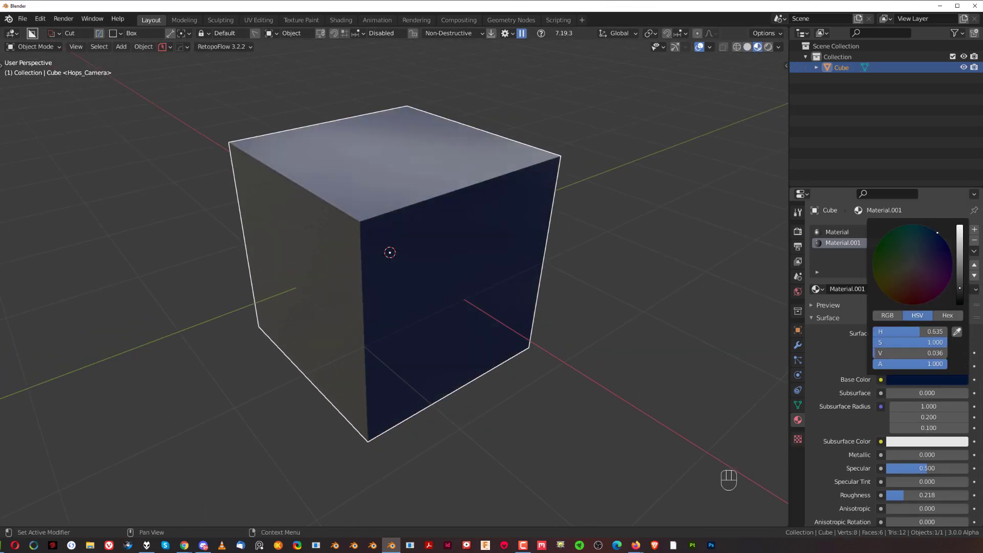
middle_click_drag(323, 279, 344, 281)
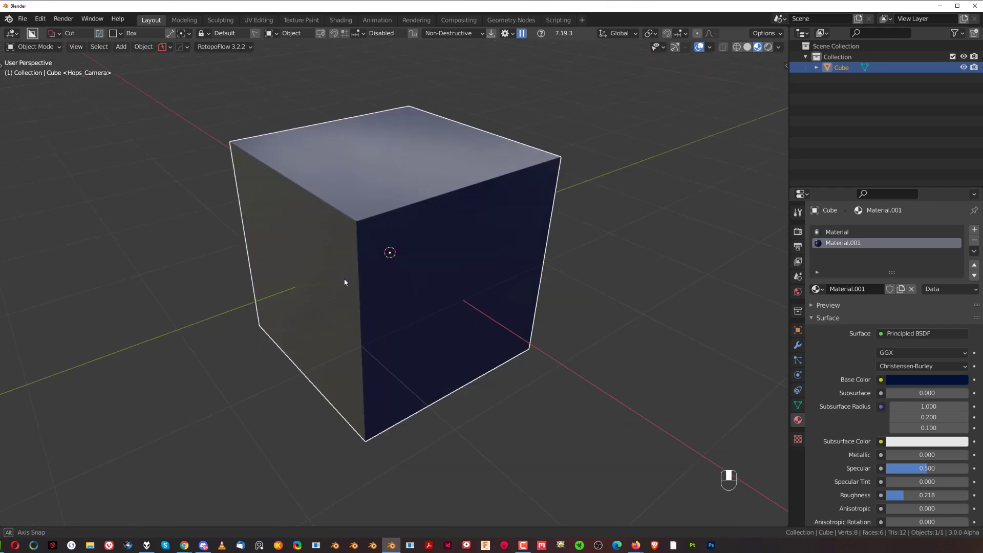
- Change the base color of the cube's first material, Material, to green
left_click(866, 235)
left_click(919, 379)
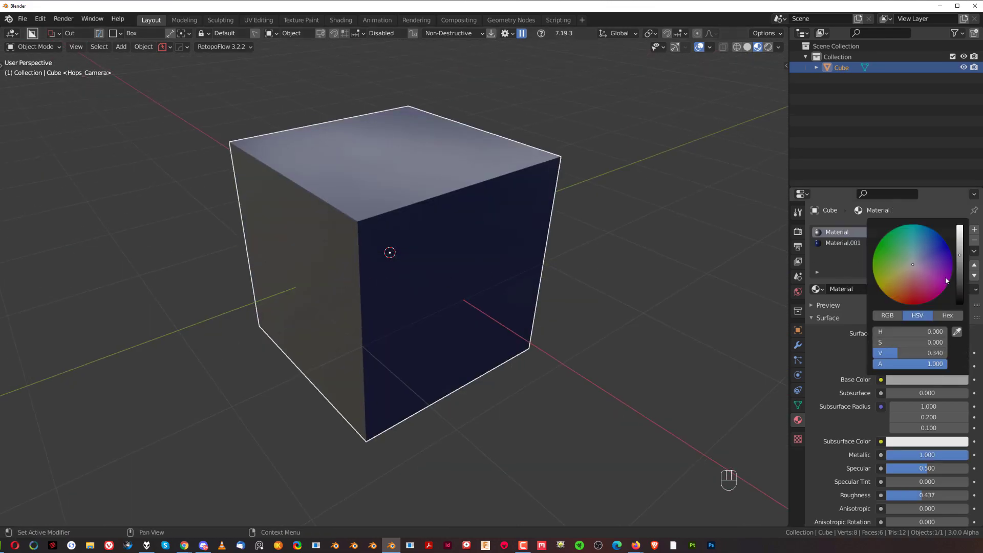
left_click(945, 277)
- Replace the cube with a new default cube and apply a HardOps blank Principled material to it
middle_click_drag(542, 286, 410, 281)
key("x")
left_click(384, 232)
key("shift+a")
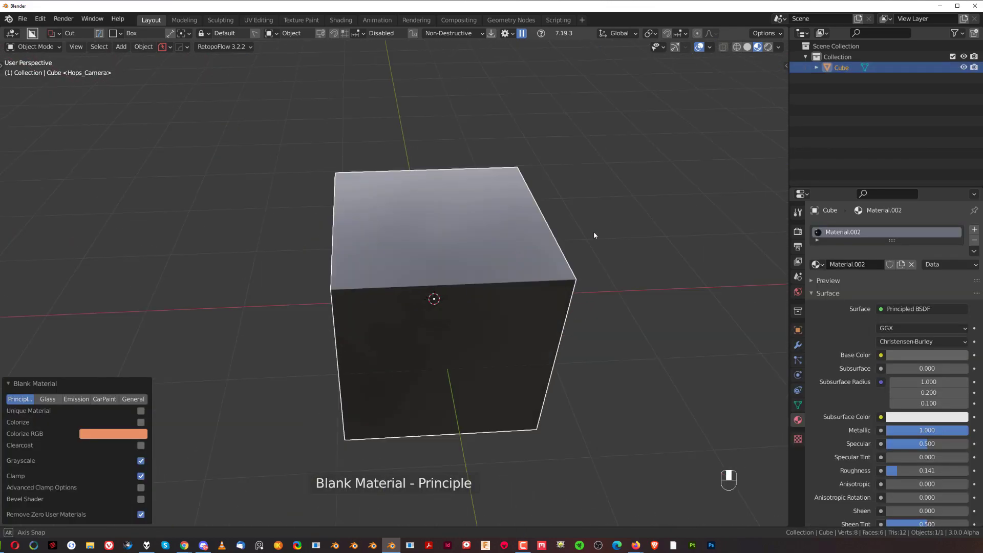
- Cut a box notch into one side edge of the cube's top with BoxCutter, extruded about 1.12
mouse_move(593, 235)
middle_mouse_down()
mouse_move(658, 220)
mouse_move(548, 259)
mouse_move(490, 236)
middle_mouse_up()
left_click_drag(490, 235, 470, 314)
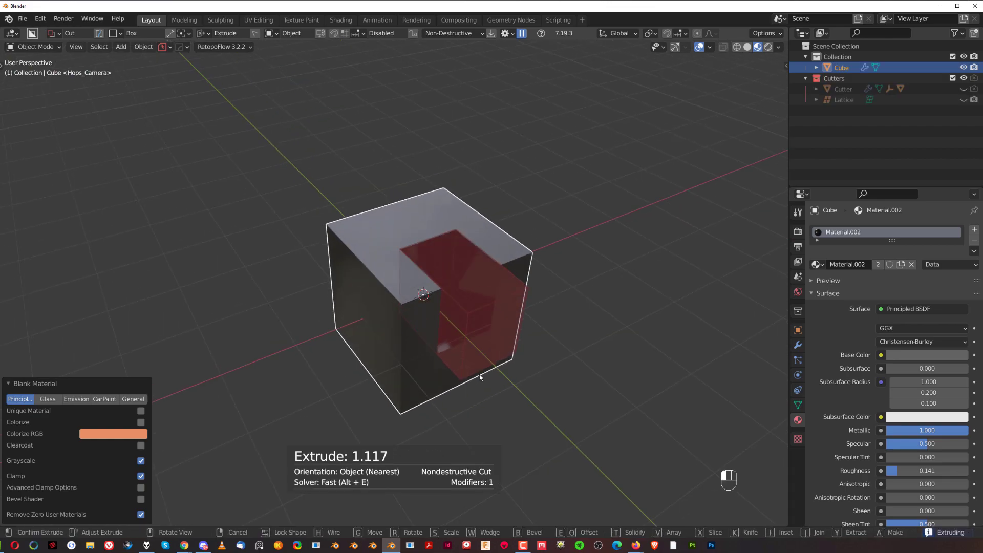
left_click(485, 375)
- Cut a second box notch into another side edge of the cube's top, extruded about 1.53
scroll(500, 315, "up", 3)
middle_click_drag(501, 315, 391, 222)
mouse_move(445, 242)
middle_mouse_down()
mouse_move(320, 241)
mouse_move(458, 268)
middle_mouse_up()
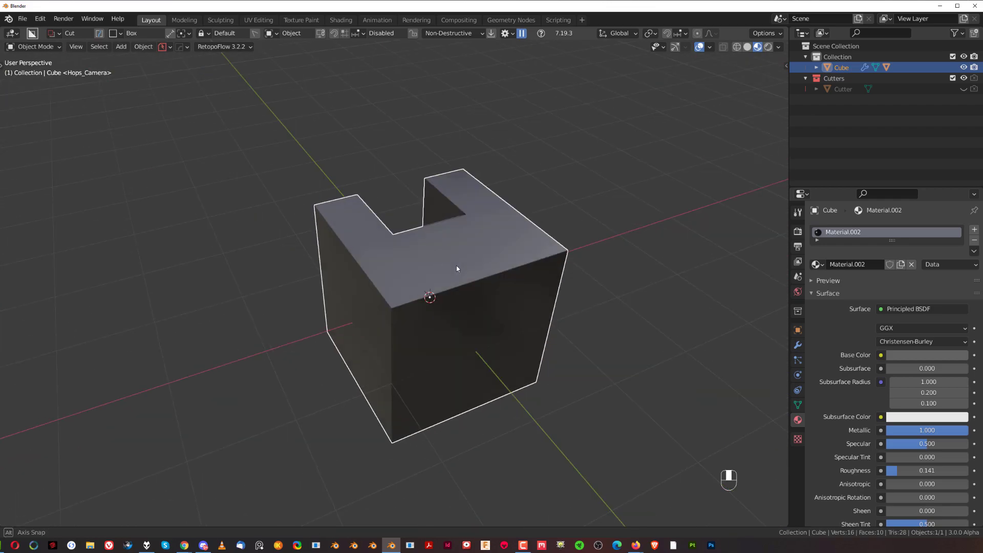
left_click_drag(428, 296, 476, 351)
left_click(482, 435)
middle_click_drag(496, 292, 477, 250)
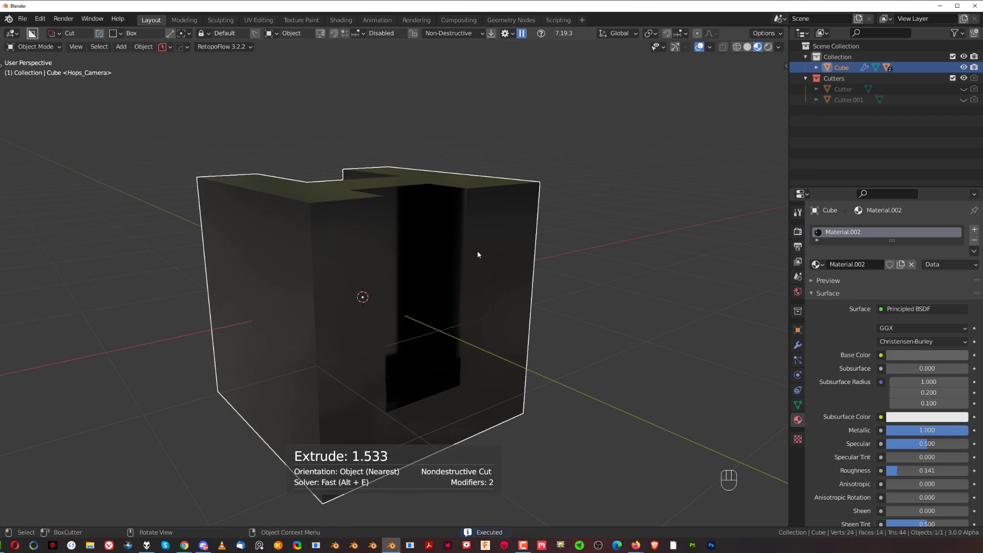
- Set BoxCutter's cut material to Material and cut a narrow box notch into an uncut side of the cube
key("d")
left_click(595, 364)
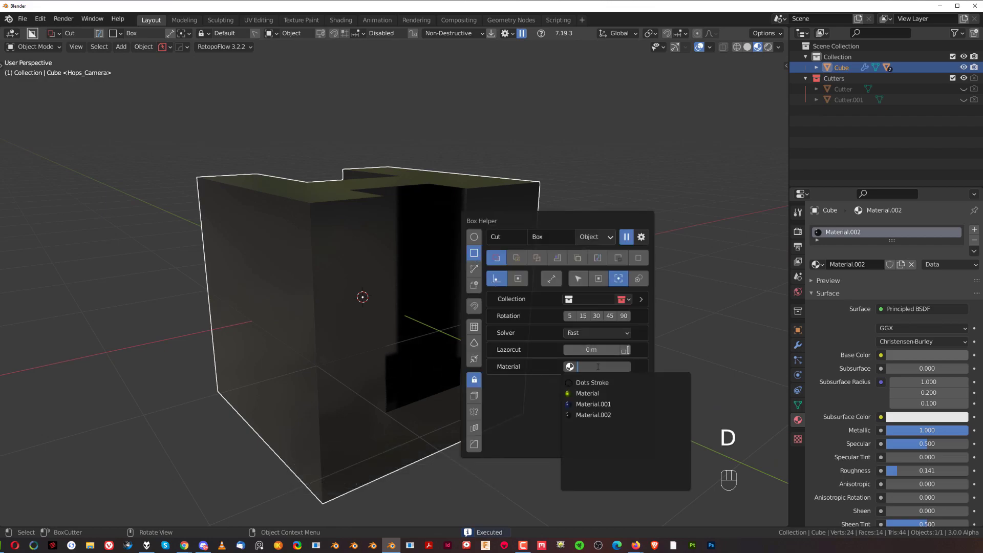
left_click(593, 394)
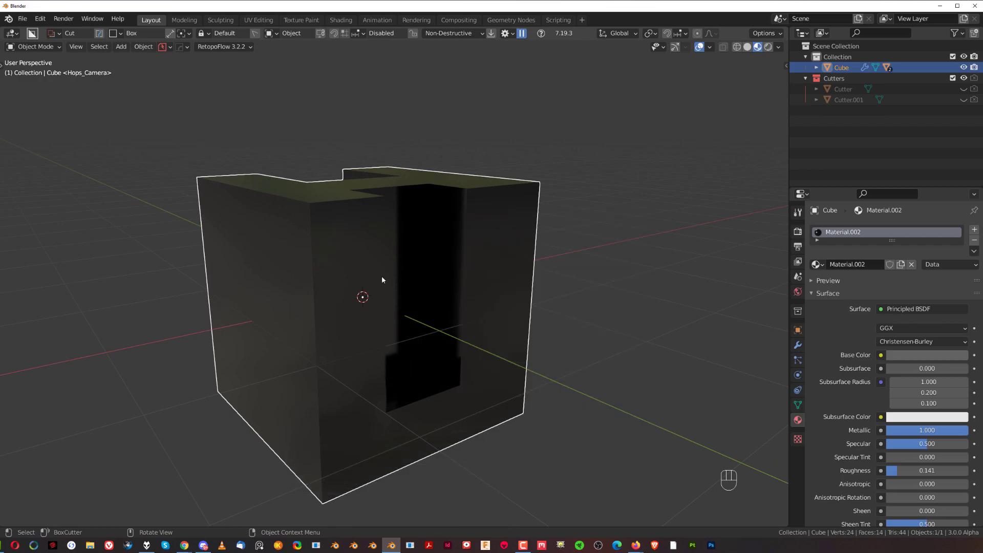
middle_click_drag(382, 277, 395, 300)
left_click_drag(397, 265, 389, 319)
left_click(371, 380)
- Cut a box notch into the cube's remaining uncut side, cycling through the available materials during the cut to Material.001
scroll(432, 316, "up", 4)
mouse_move(434, 317)
middle_mouse_down()
mouse_move(417, 285)
mouse_move(381, 278)
mouse_move(441, 258)
mouse_move(420, 226)
mouse_move(450, 222)
mouse_move(436, 242)
mouse_move(435, 223)
mouse_move(452, 233)
mouse_move(352, 236)
mouse_move(613, 213)
mouse_move(286, 255)
mouse_move(490, 223)
mouse_move(305, 250)
mouse_move(403, 241)
mouse_move(382, 232)
middle_mouse_up()
scroll(380, 279, "down", 4)
scroll(441, 258, "up", 3)
scroll(447, 228, "up", 2)
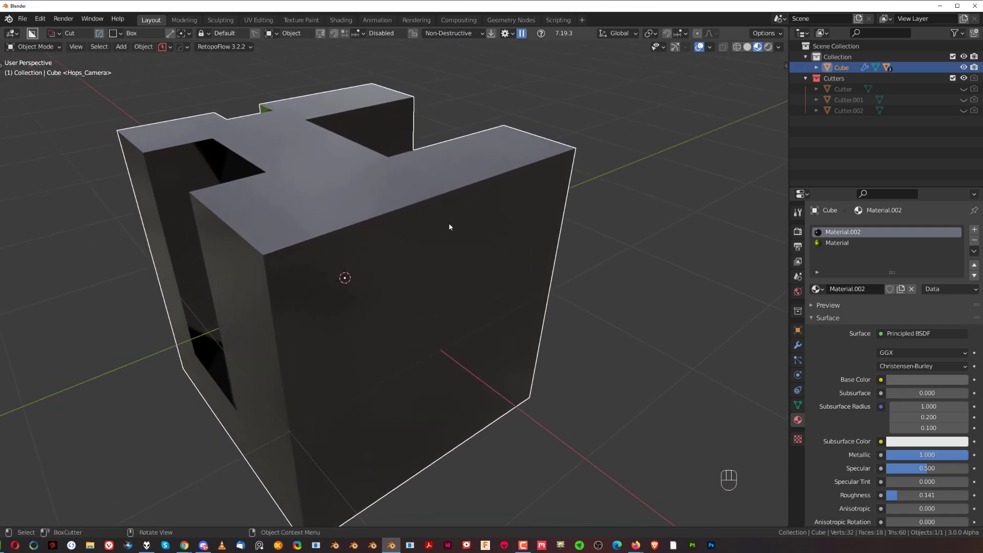
mouse_move(421, 176)
left_mouse_down()
mouse_move(405, 204)
mouse_move(443, 284)
left_mouse_up()
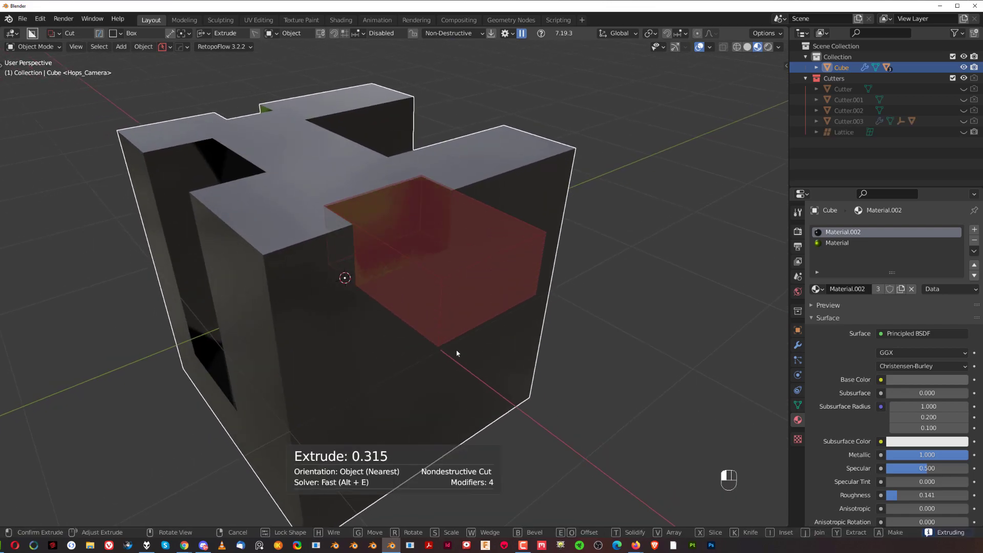
left_click_drag(418, 407, 485, 423)
key("m")
key("m")
key("m")
key("m")
key("m")
key("m")
key("m")
key("m")
key("m")
key("m")
key("m")
- Cut another narrow notch beside the blue one with the same material, extruded about 1.36, and inspect the cuts around the cube
middle_click_drag(477, 278, 493, 244)
left_click_drag(520, 165, 555, 277)
left_click(579, 391)
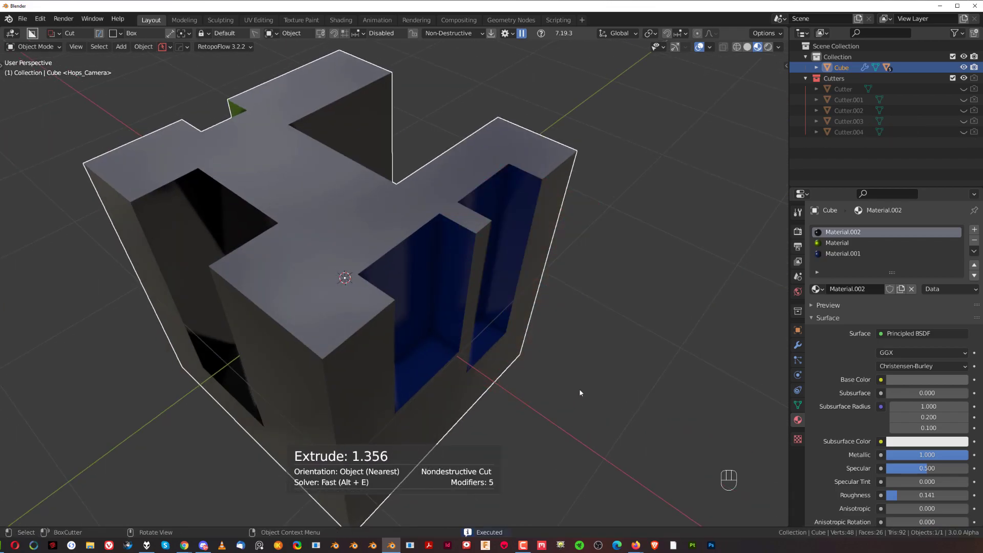
mouse_move(579, 391)
middle_mouse_down()
mouse_move(463, 312)
mouse_move(522, 315)
mouse_move(563, 340)
mouse_move(683, 325)
mouse_move(711, 332)
middle_mouse_up()
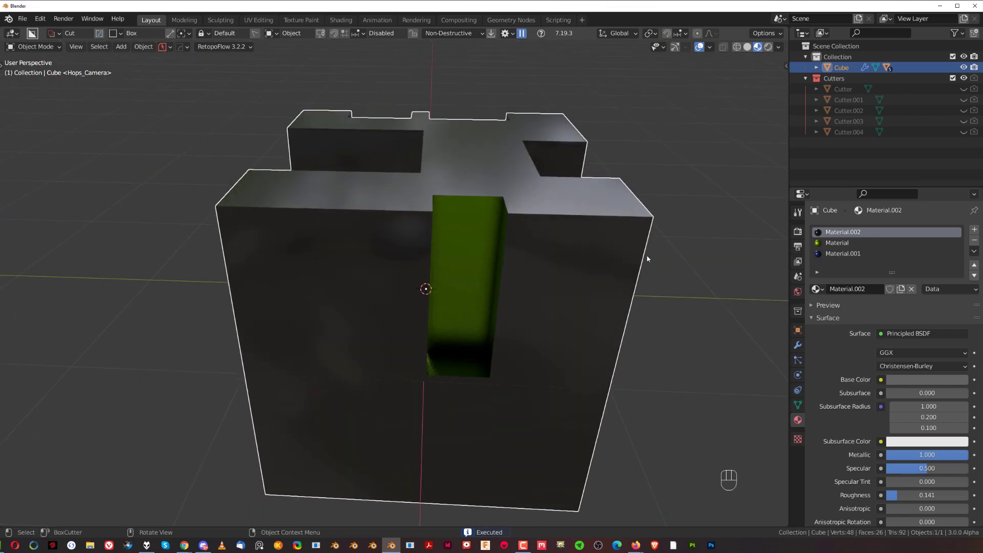